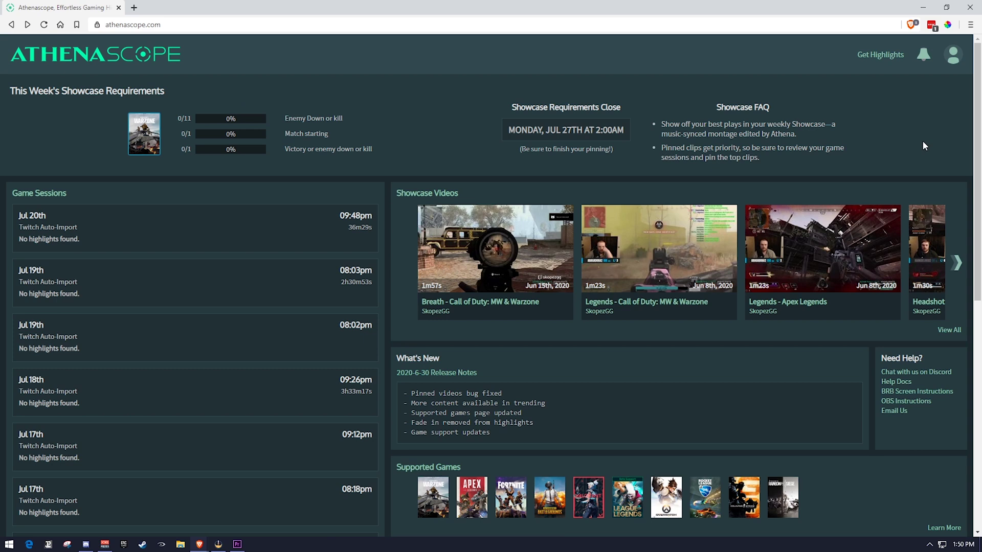
# Step: Open the Twitch video import page and examine the option for automatically creating highlights from all new public VODs
pyautogui.click(953, 54)
pyautogui.click(895, 228)
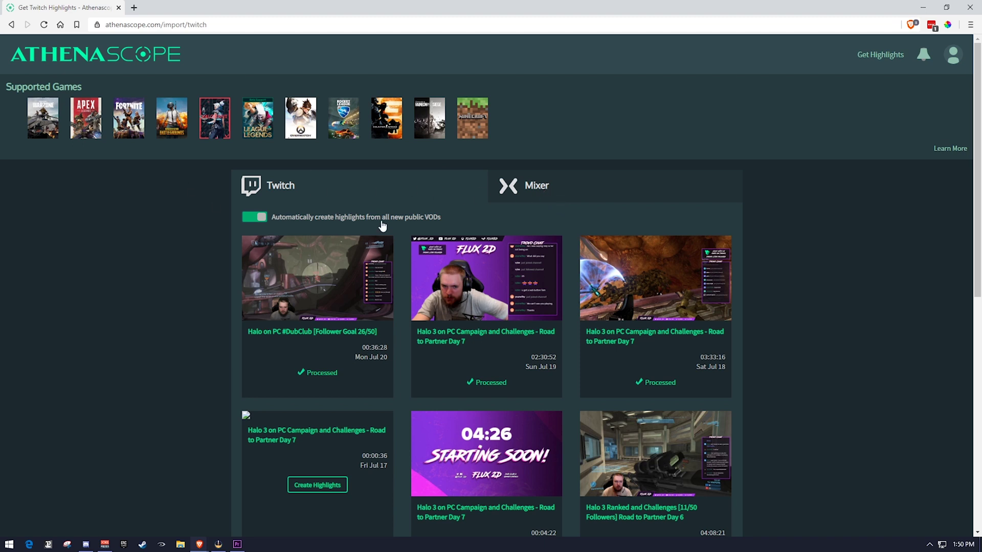
pyautogui.click(249, 215)
# Step: Open the account settings and review the profile, stream info and watermark display name sections
pyautogui.click(951, 58)
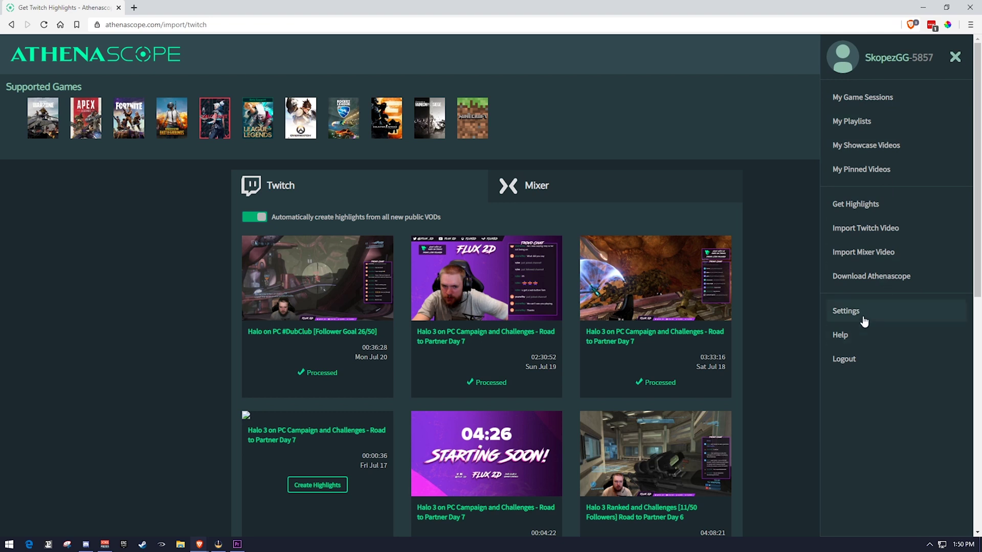
pyautogui.click(862, 312)
pyautogui.scroll(-2, 619, 438)
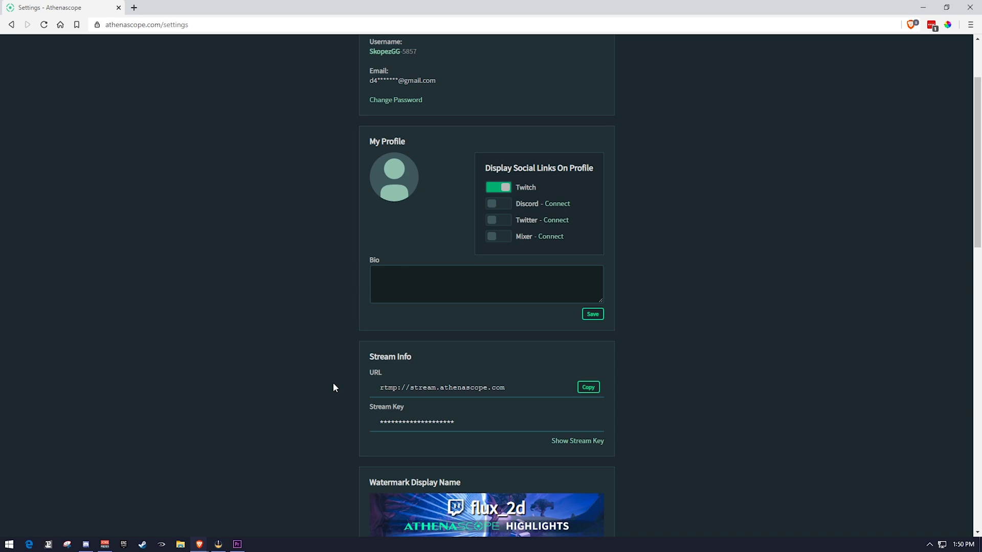
pyautogui.click(491, 286)
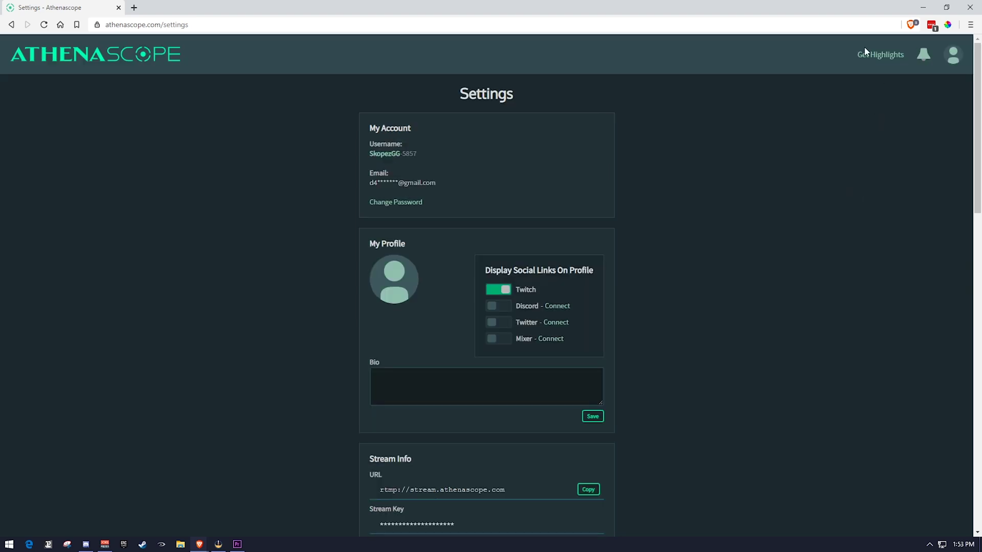
# Step: Look up the Download Athenascope entry in the account menu, then close the menu
pyautogui.click(952, 57)
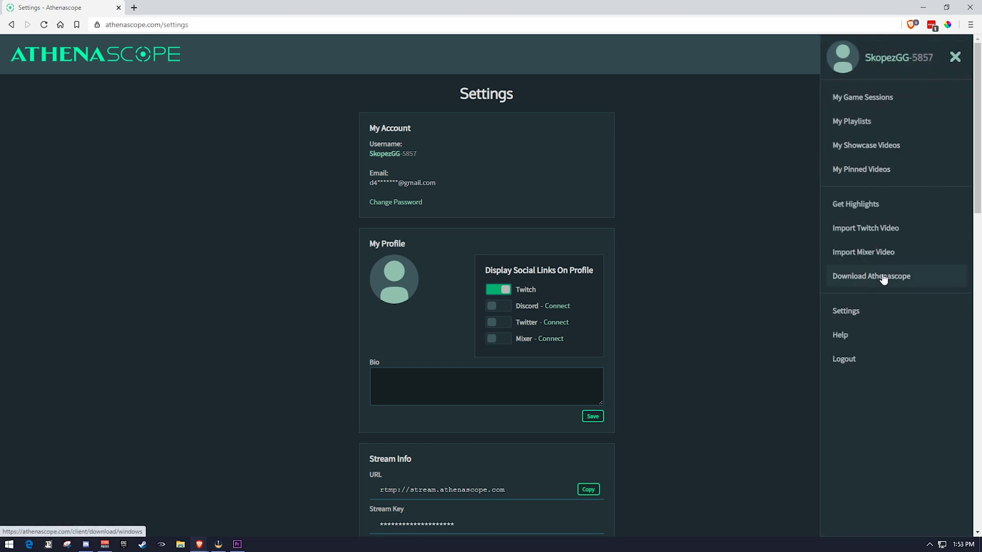
pyautogui.click(766, 241)
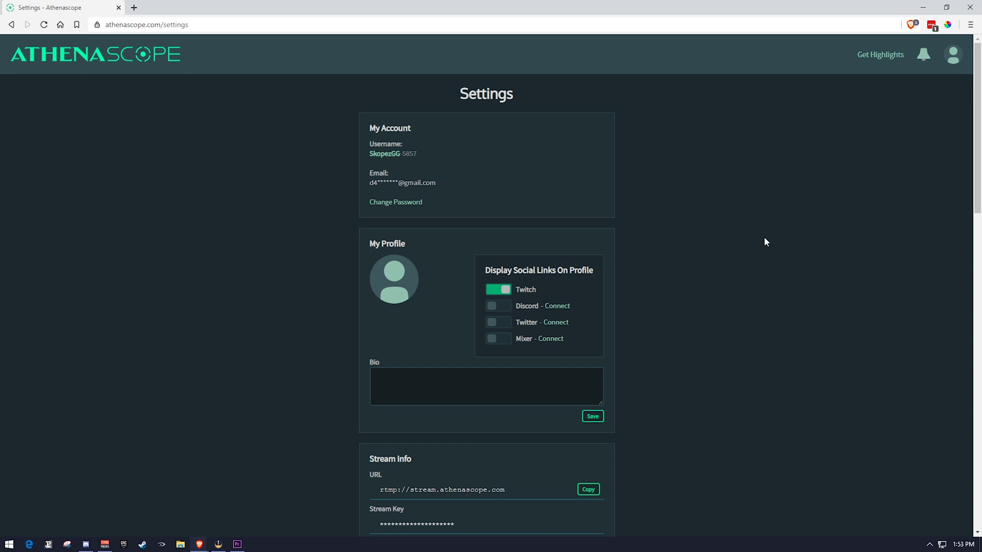
# Step: Return to the Athenascope home page and review the auto-imported Twitch entries under Game Sessions
pyautogui.hotkey('alt', 'Left')
pyautogui.click(81, 52)
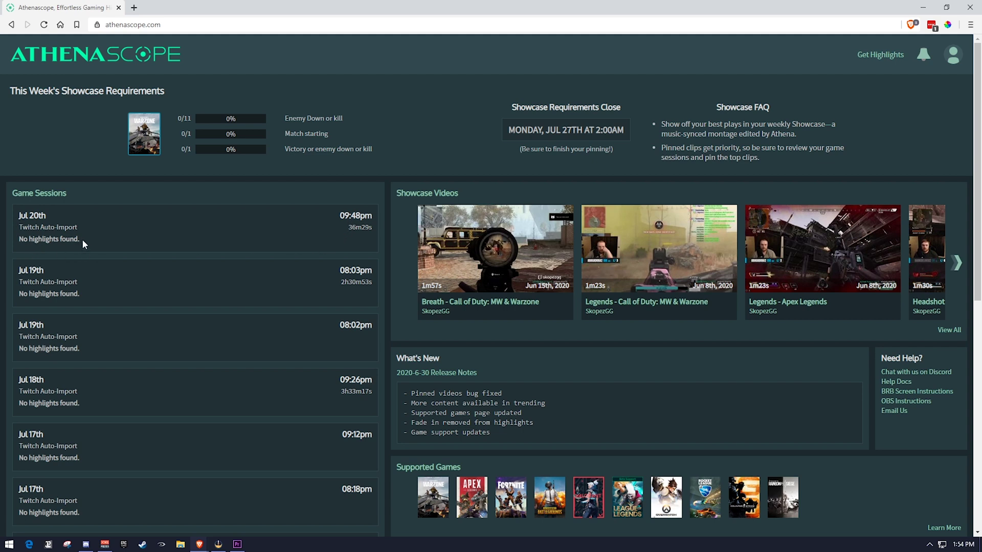
pyautogui.scroll(-6, 129, 238)
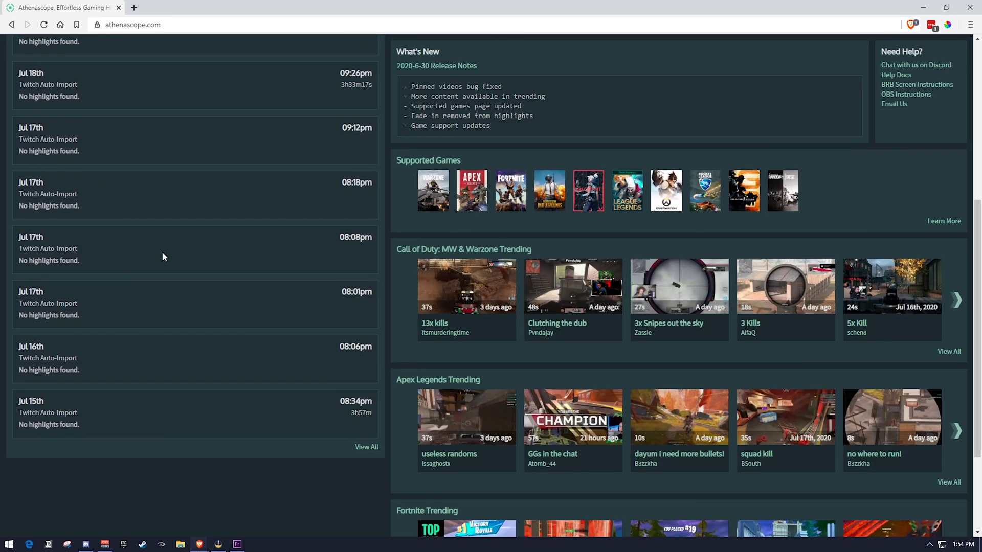
pyautogui.scroll(3, 334, 226)
pyautogui.scroll(2, 335, 225)
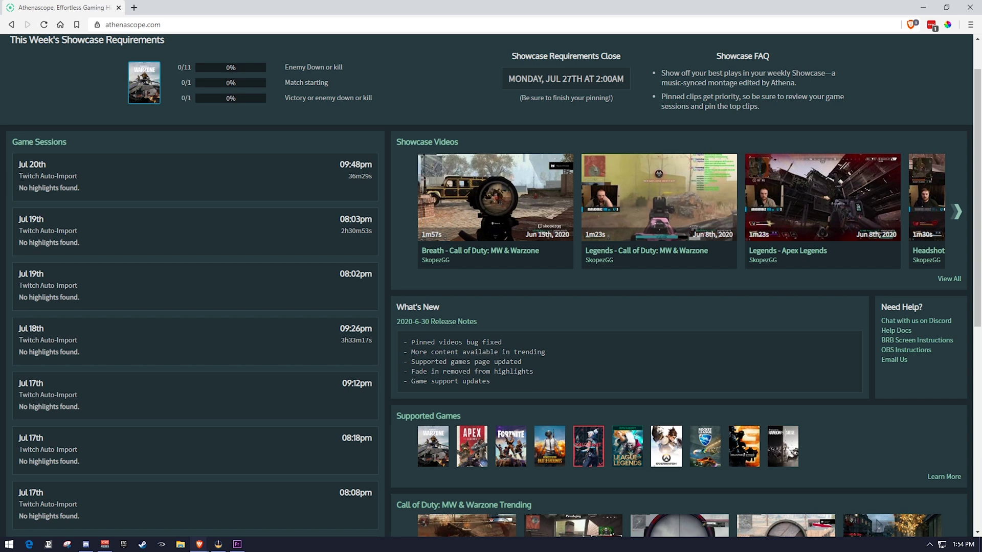
pyautogui.moveTo(18, 177); pyautogui.dragTo(75, 177)
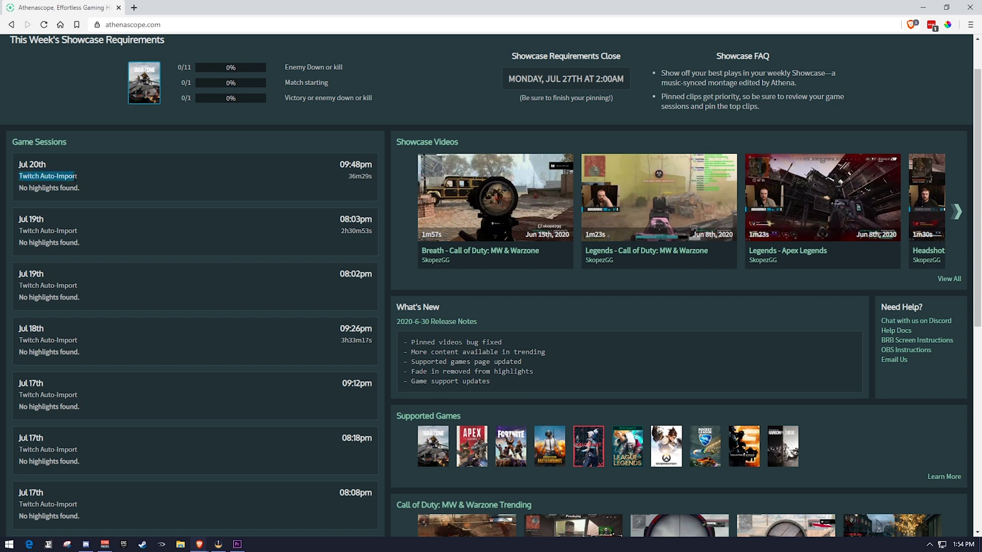
pyautogui.click(75, 176)
# Step: Open the complete game sessions list and go to its second page
pyautogui.scroll(-5, 251, 354)
pyautogui.click(366, 448)
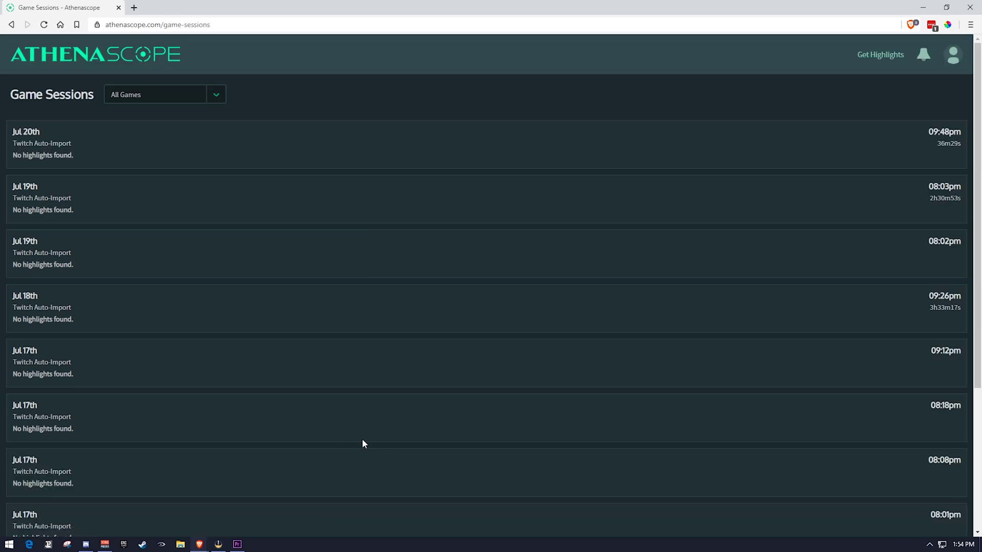
pyautogui.scroll(-10, 361, 437)
pyautogui.click(49, 478)
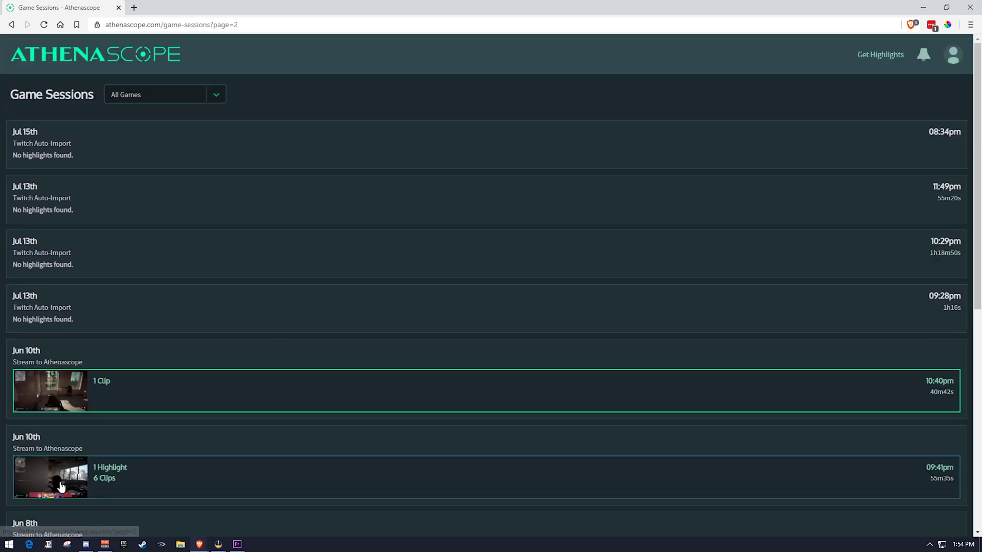
# Step: Open the June 8th 09:13pm game session with 8 clips and look over its generated videos
pyautogui.scroll(-4, 138, 345)
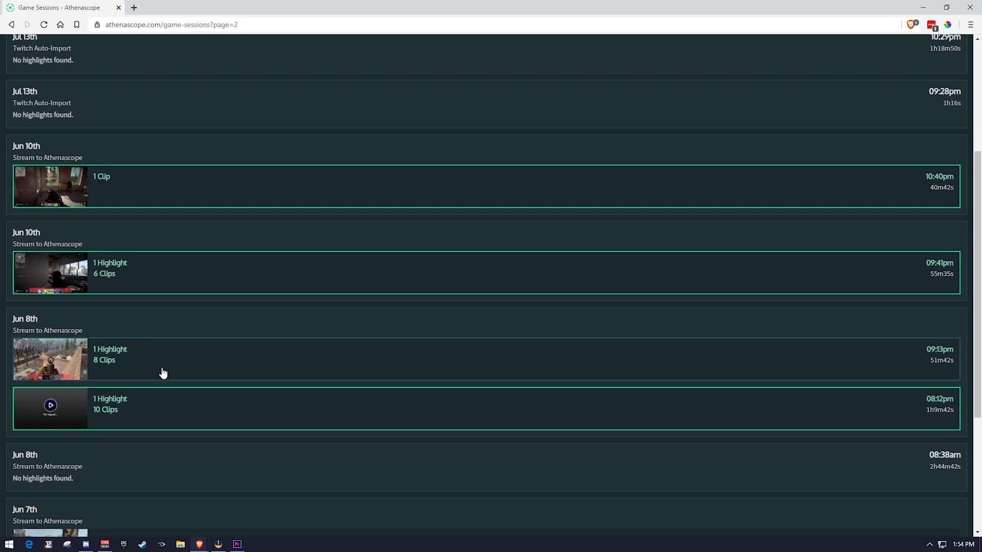
pyautogui.scroll(-2, 162, 379)
pyautogui.click(113, 262)
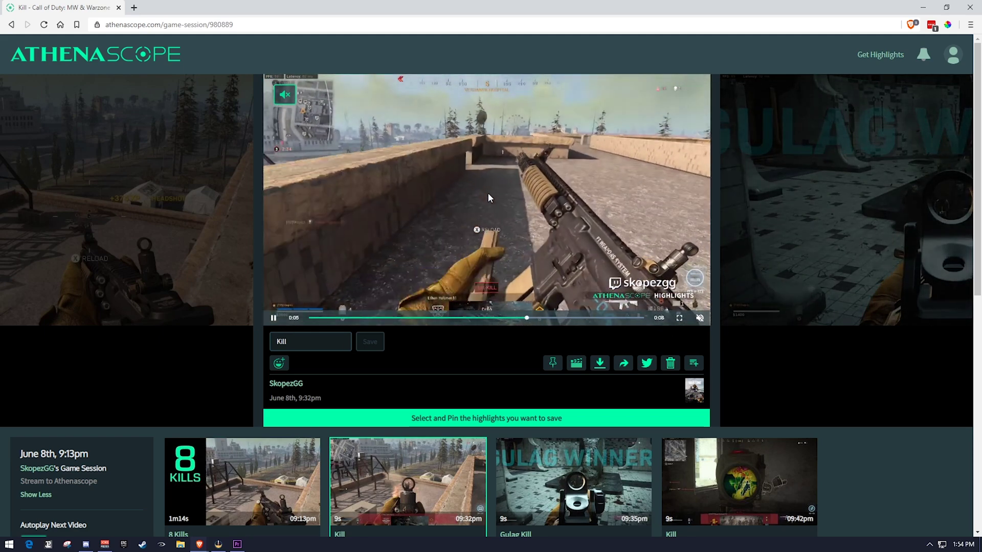
pyautogui.scroll(-3, 488, 194)
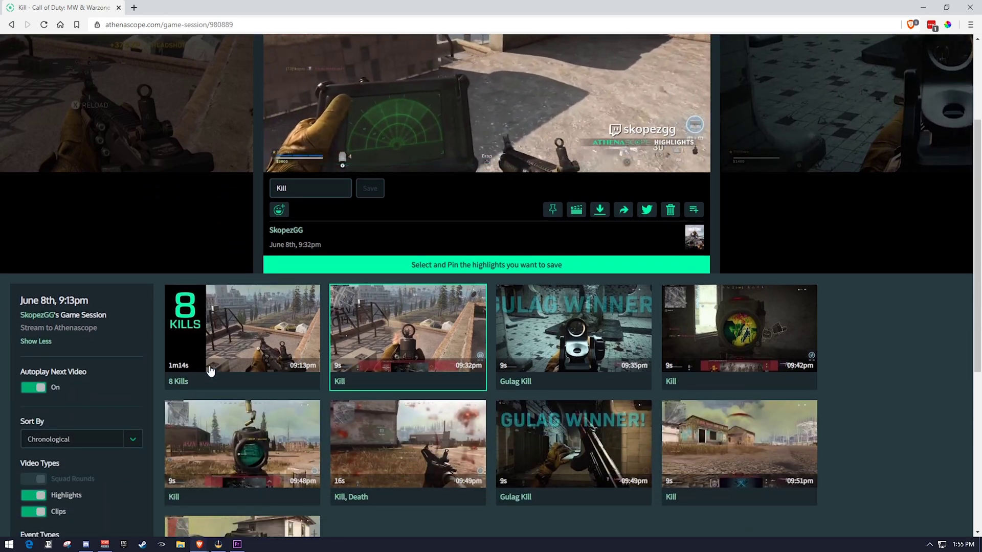
# Step: Go back to the sessions list, reopen the June 8th 09:13pm session and play its 09:48pm Kill clip
pyautogui.click(17, 25)
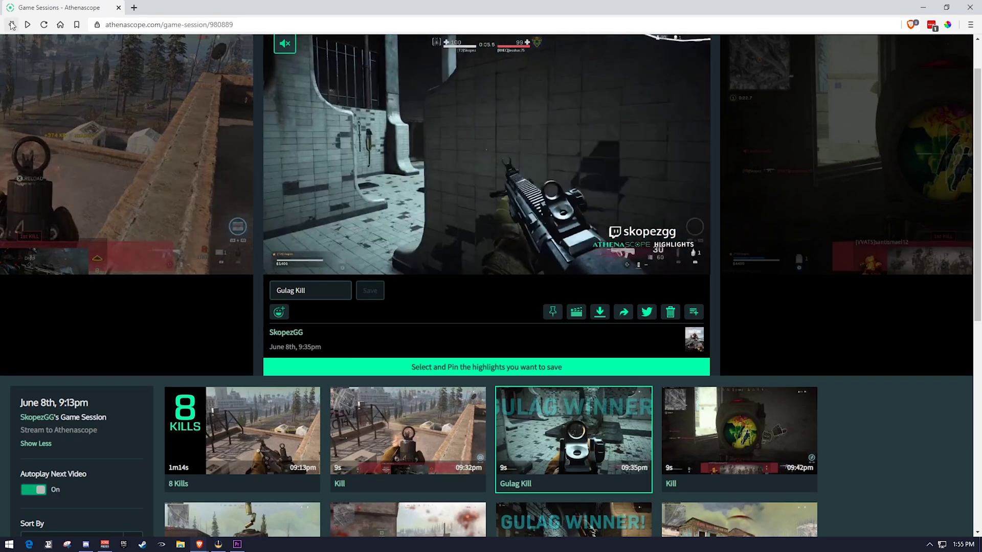
pyautogui.click(17, 25)
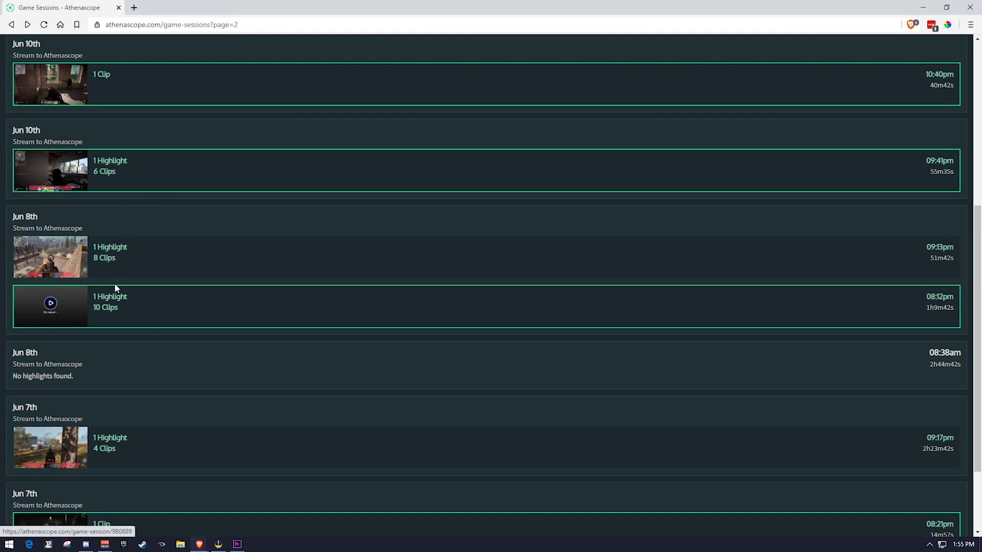
pyautogui.click(103, 262)
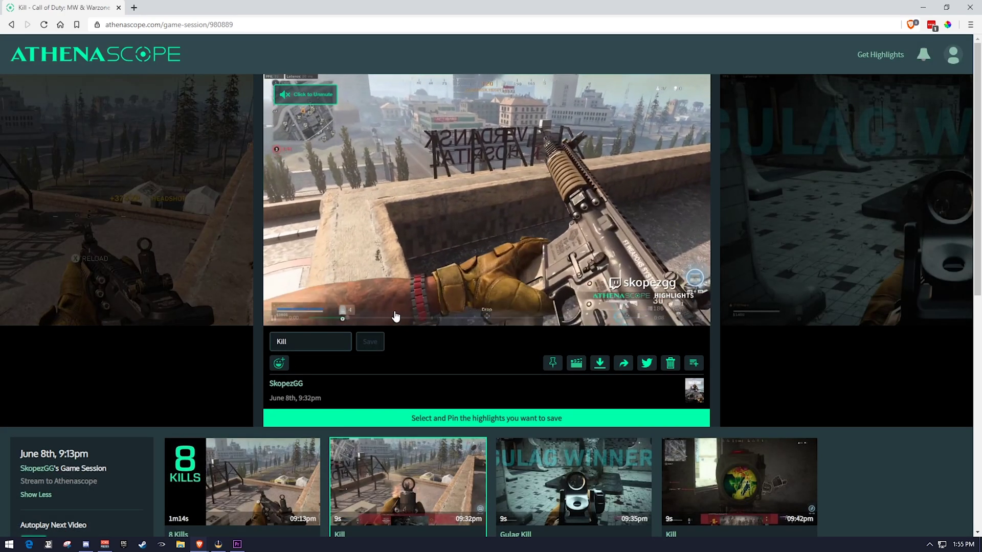
pyautogui.scroll(-2, 564, 318)
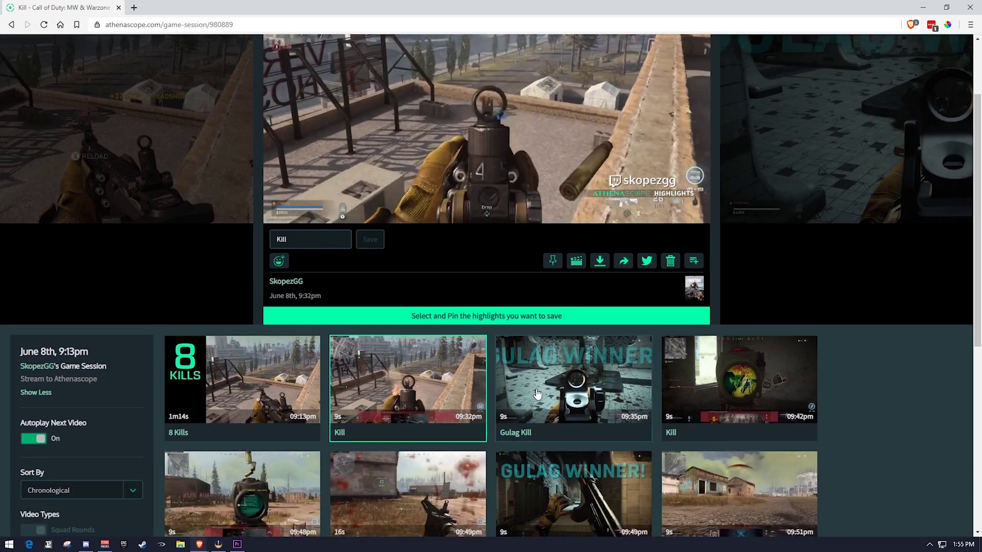
pyautogui.scroll(-2, 620, 404)
pyautogui.scroll(-1, 620, 403)
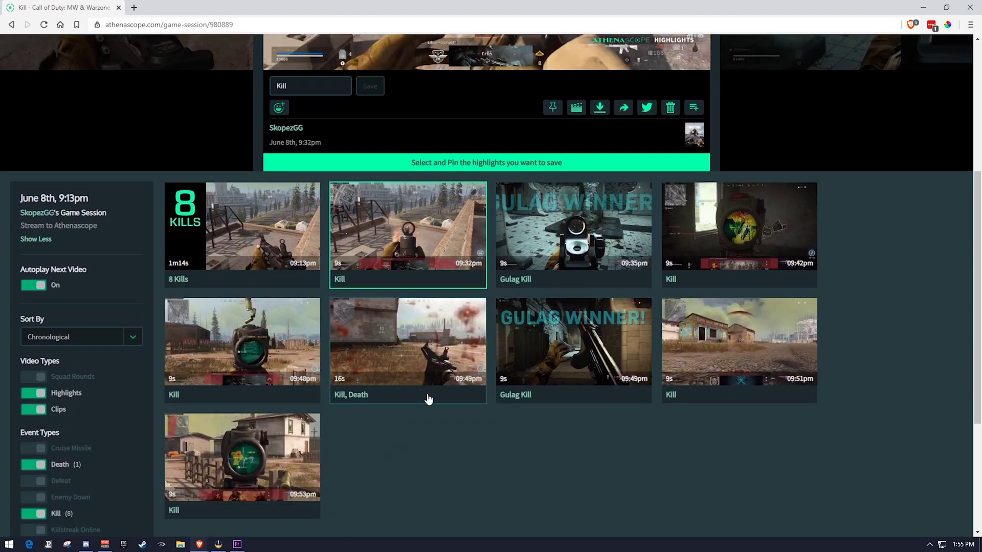
pyautogui.click(213, 365)
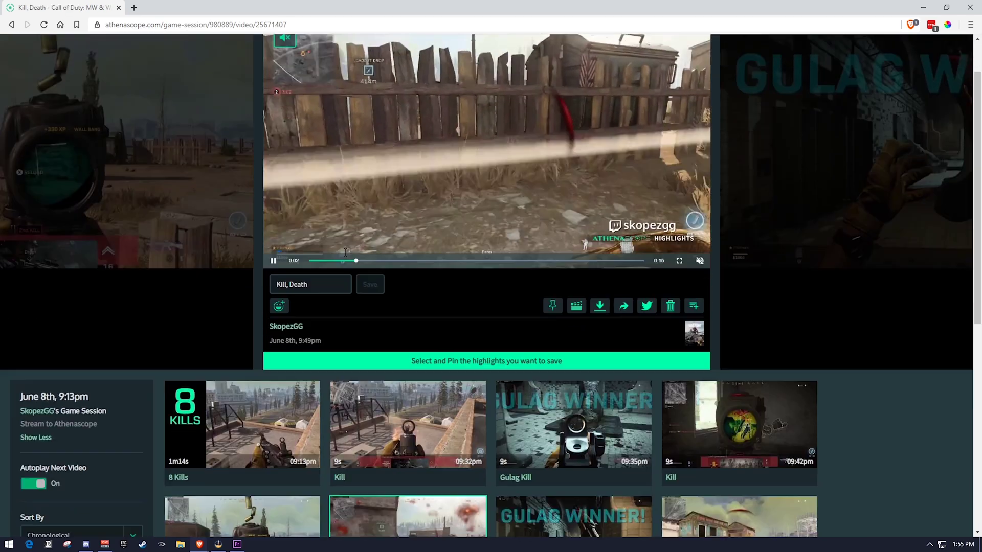
# Step: Play the 8 Kills highlight from the session's video list
pyautogui.scroll(-2, 254, 348)
pyautogui.click(254, 348)
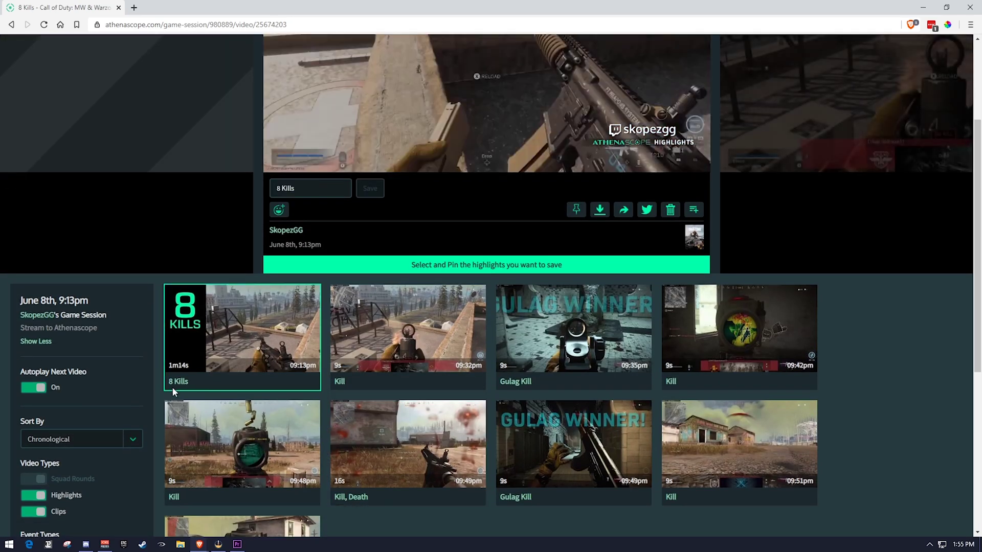
pyautogui.scroll(3, 281, 389)
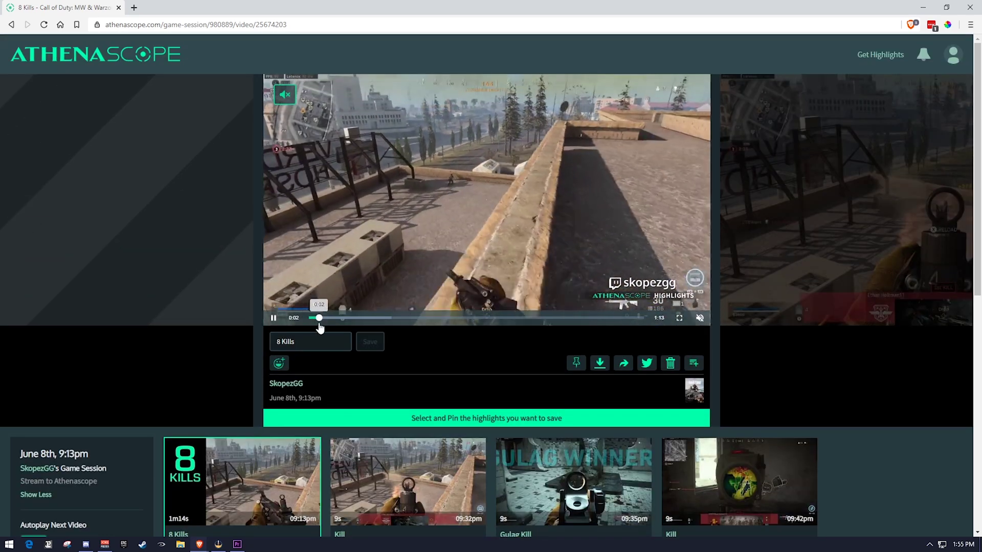
# Step: Return to the sessions list, reopen the June 8th 09:13pm session and view its 8 Kills highlight
pyautogui.click(12, 25)
pyautogui.click(13, 25)
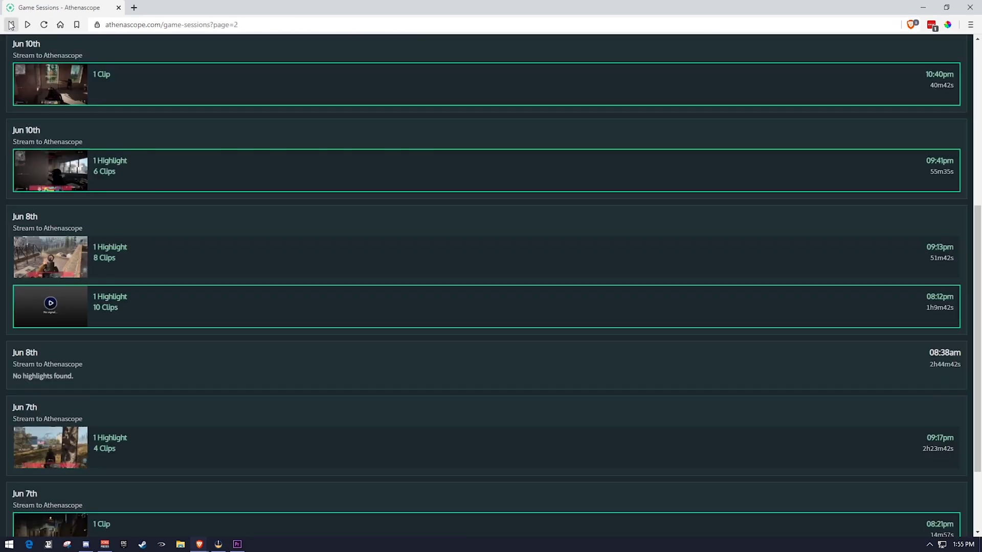
pyautogui.click(108, 259)
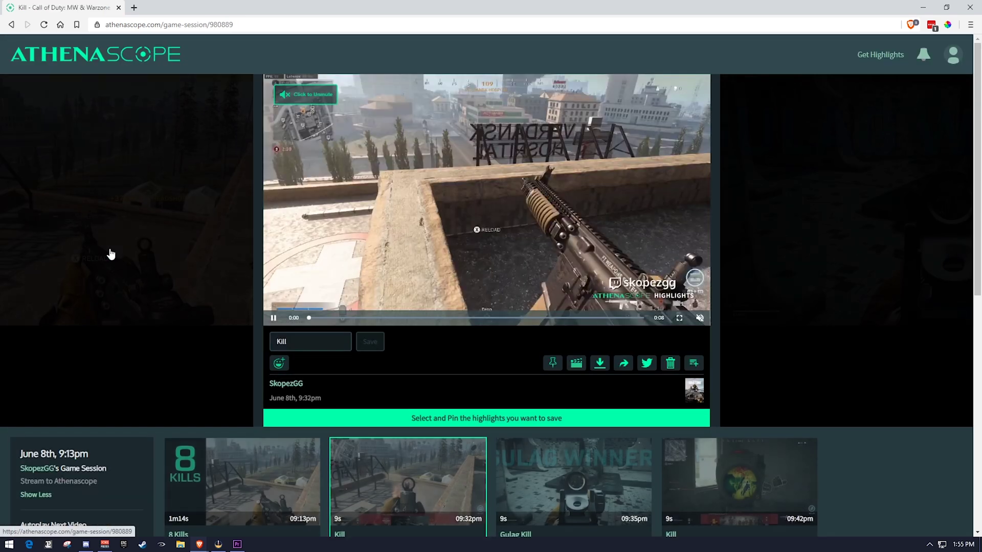
pyautogui.click(266, 465)
pyautogui.scroll(-2, 253, 472)
pyautogui.scroll(1, 368, 322)
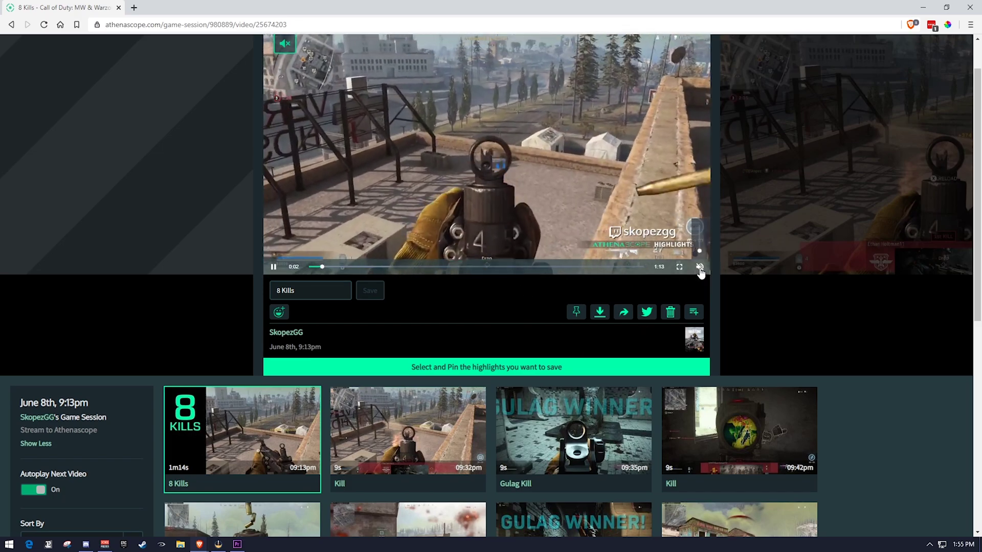
pyautogui.click(694, 265)
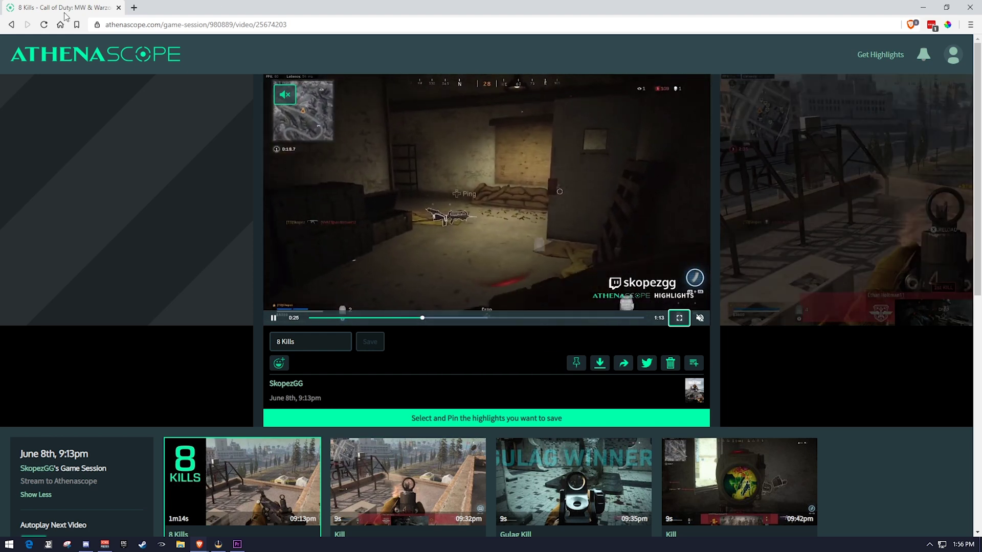
# Step: Navigate back from the 8 Kills highlight through the game sessions list to the Athenascope home page
pyautogui.click(11, 24)
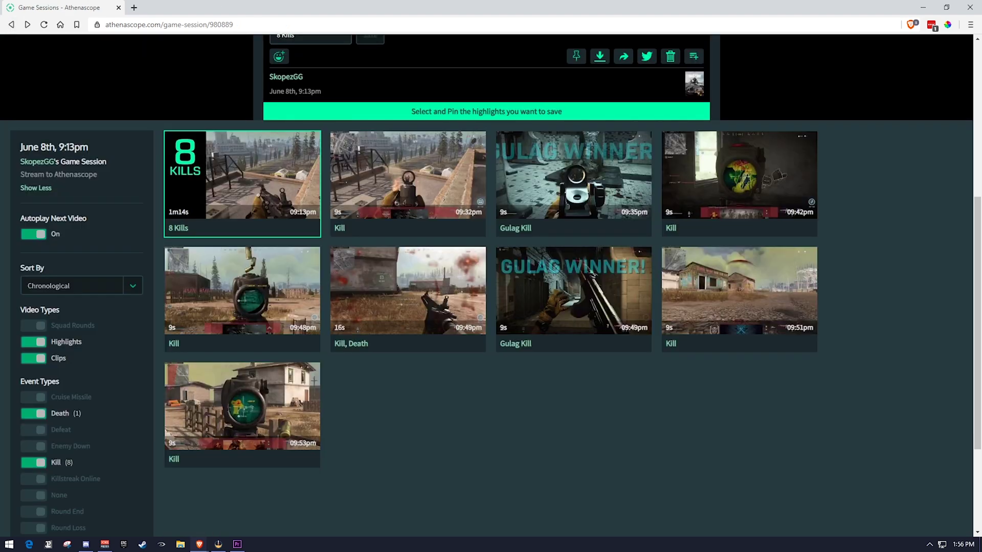
pyautogui.click(11, 24)
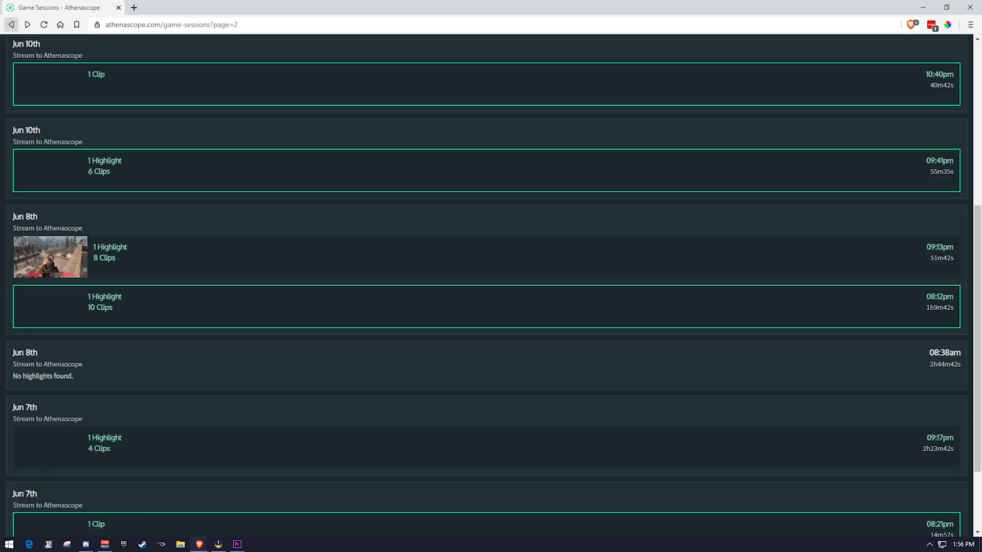
pyautogui.click(11, 24)
pyautogui.scroll(6, 257, 235)
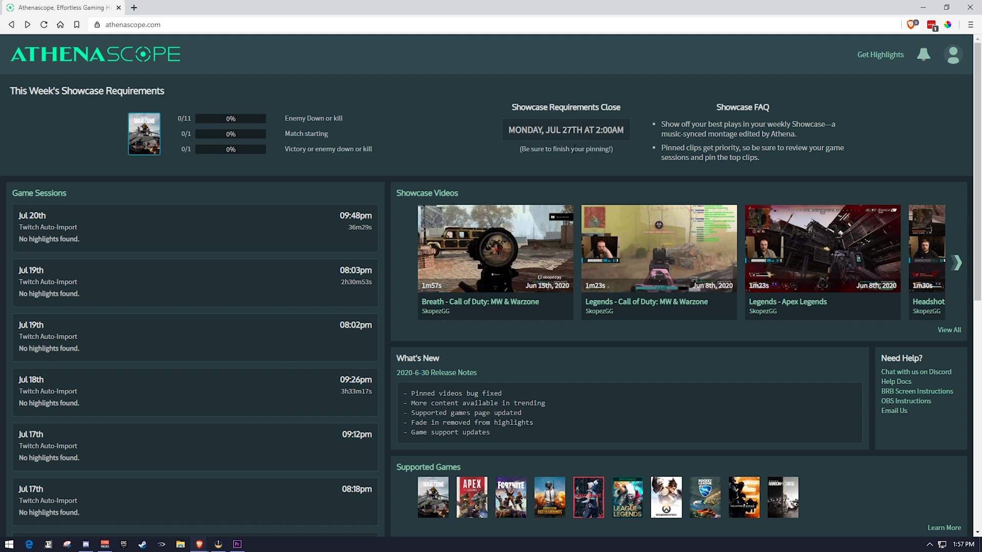
# Step: Examine the home page's showcase videos, supported games and the Call of Duty, Apex Legends and Fortnite trending clips
pyautogui.scroll(-1, 533, 223)
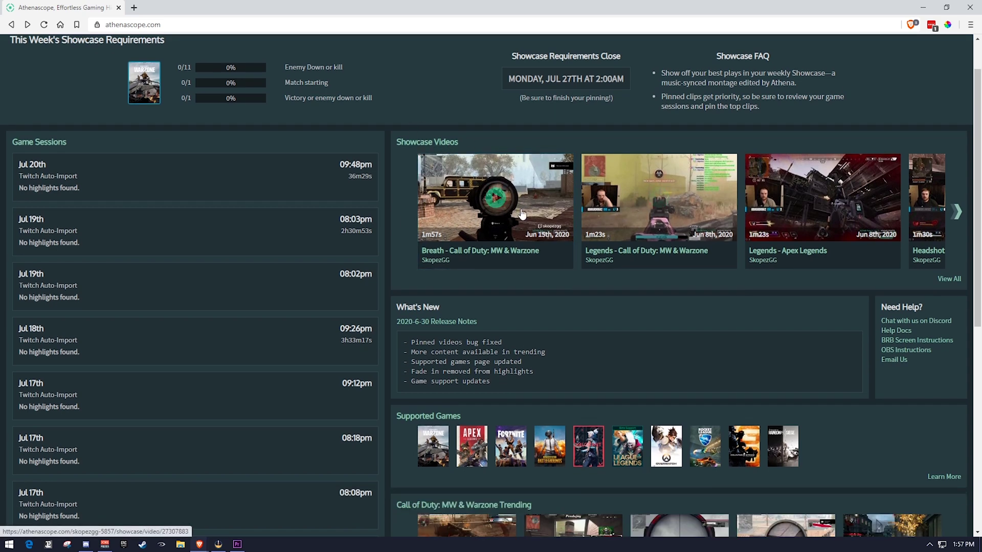
pyautogui.scroll(-1, 619, 321)
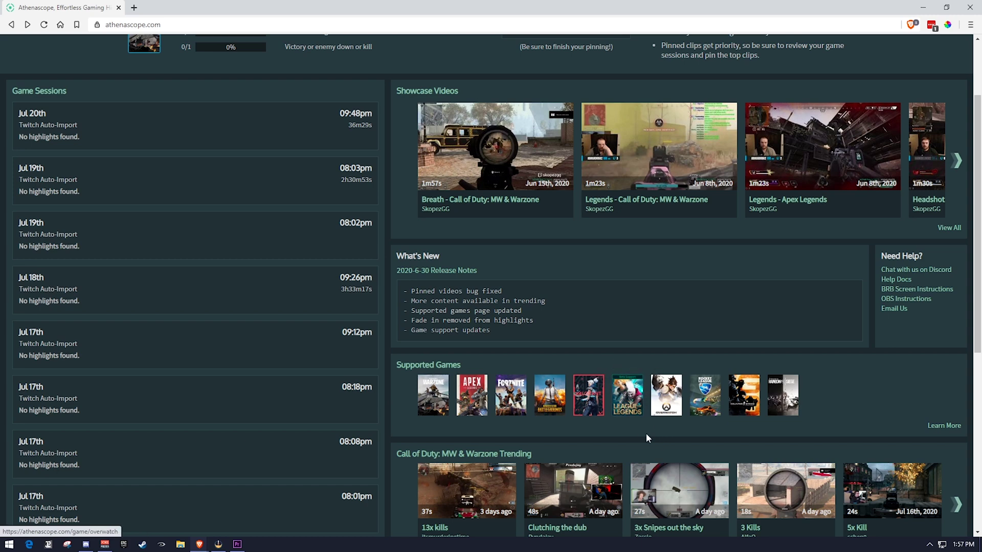
pyautogui.scroll(-4, 636, 393)
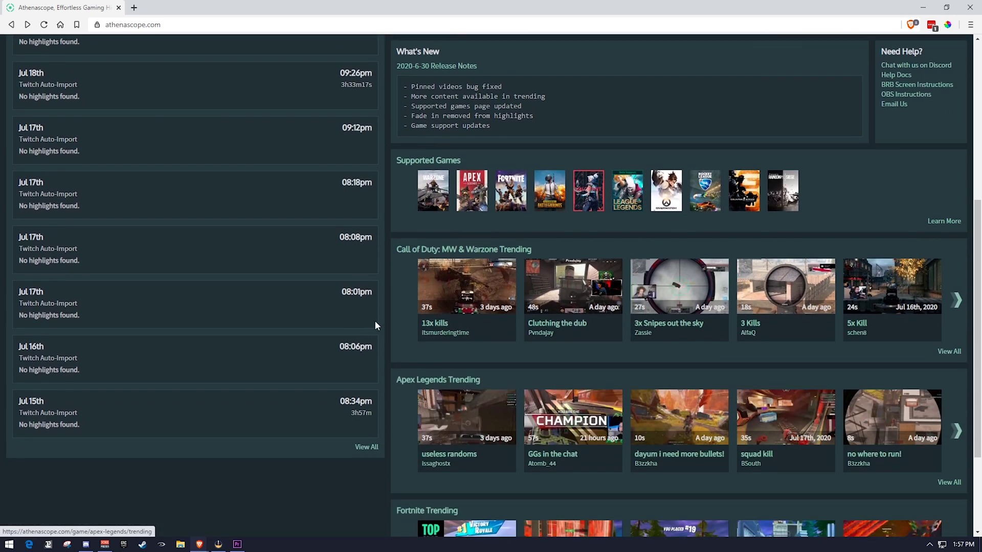
pyautogui.scroll(-3, 566, 395)
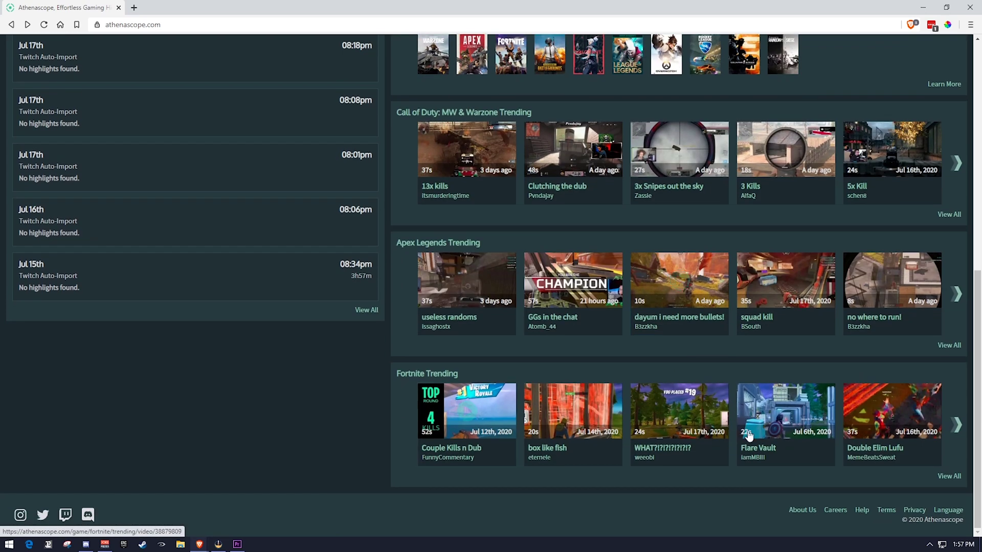
pyautogui.scroll(9, 676, 413)
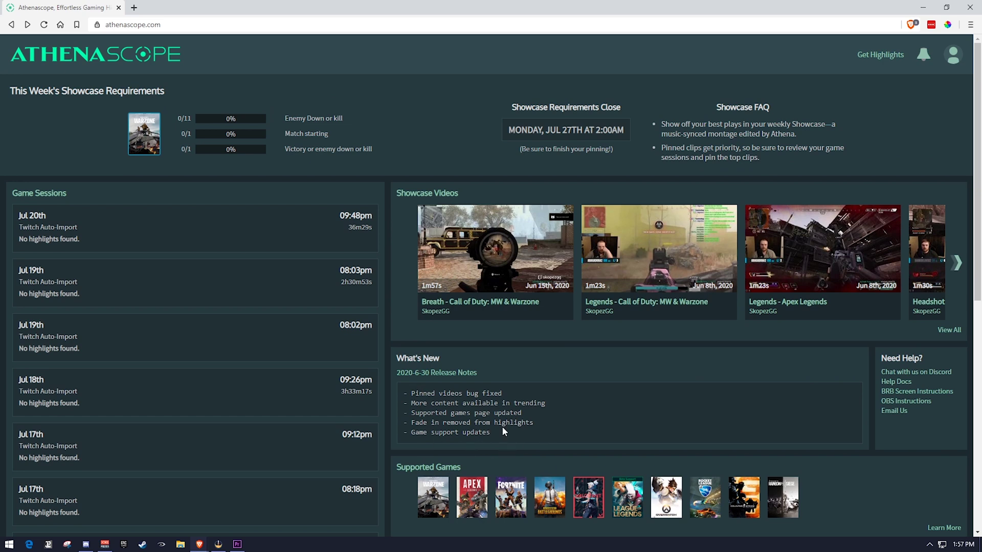
# Step: Play the Headshot Trap - Apex Legends video from the full Showcase Videos page and go back to the home page
pyautogui.click(449, 197)
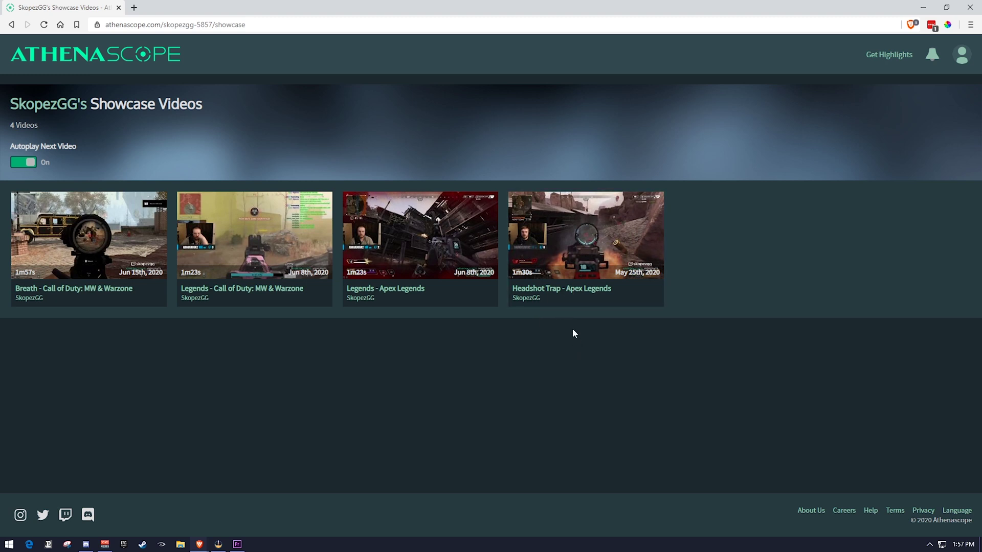
pyautogui.click(582, 295)
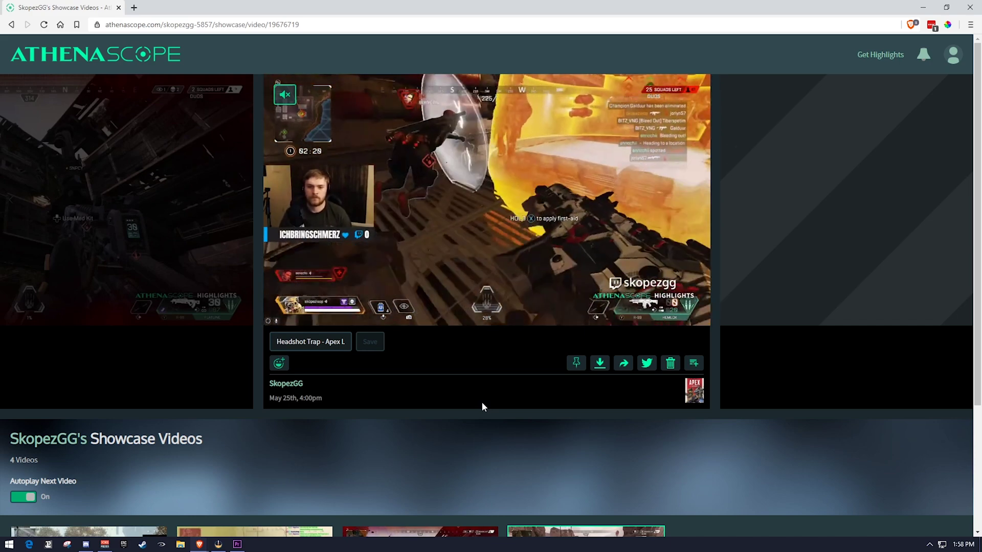
pyautogui.hotkey('alt', 'Left')
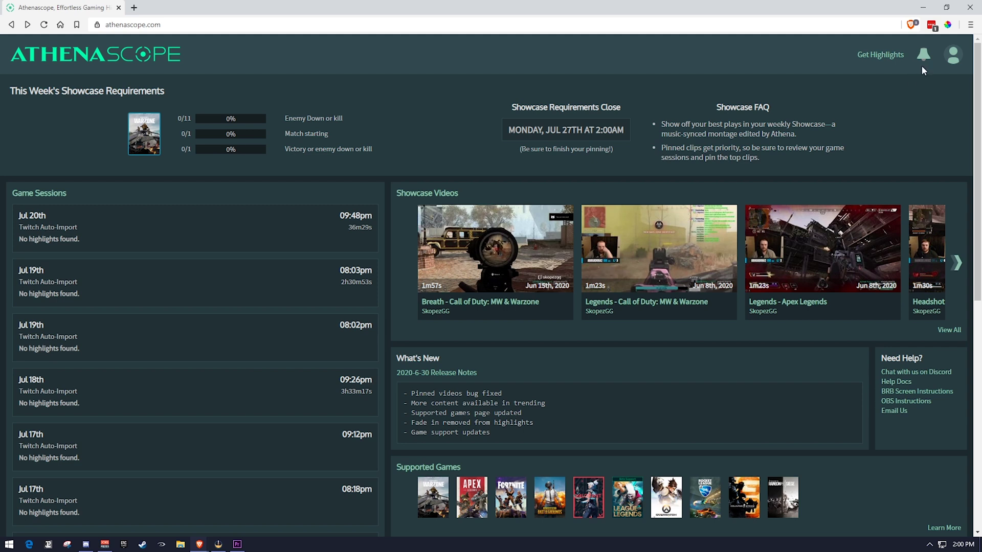
# Step: Open the account settings and copy the BRB (Be Right Back) screen URL to the clipboard
pyautogui.click(953, 55)
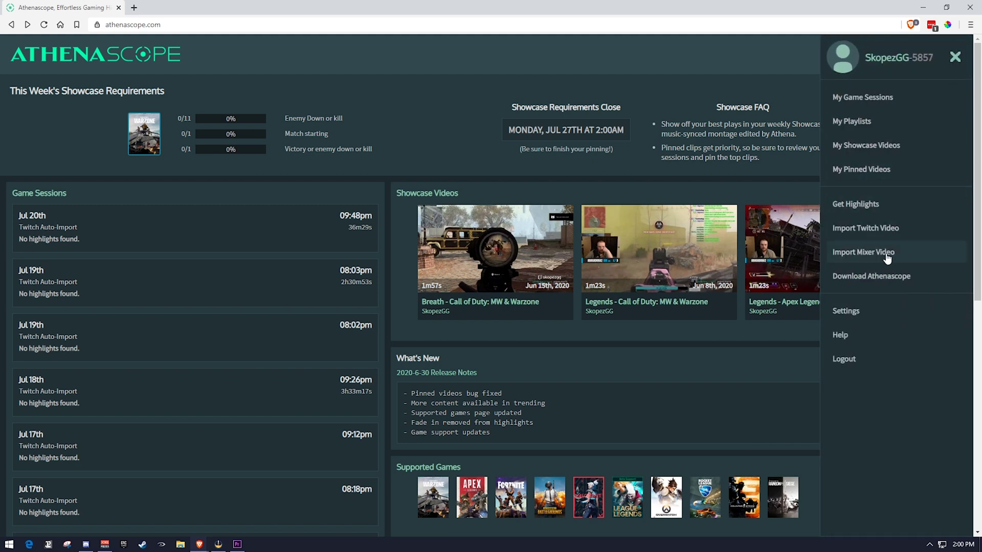
pyautogui.click(872, 311)
pyautogui.scroll(-10, 712, 218)
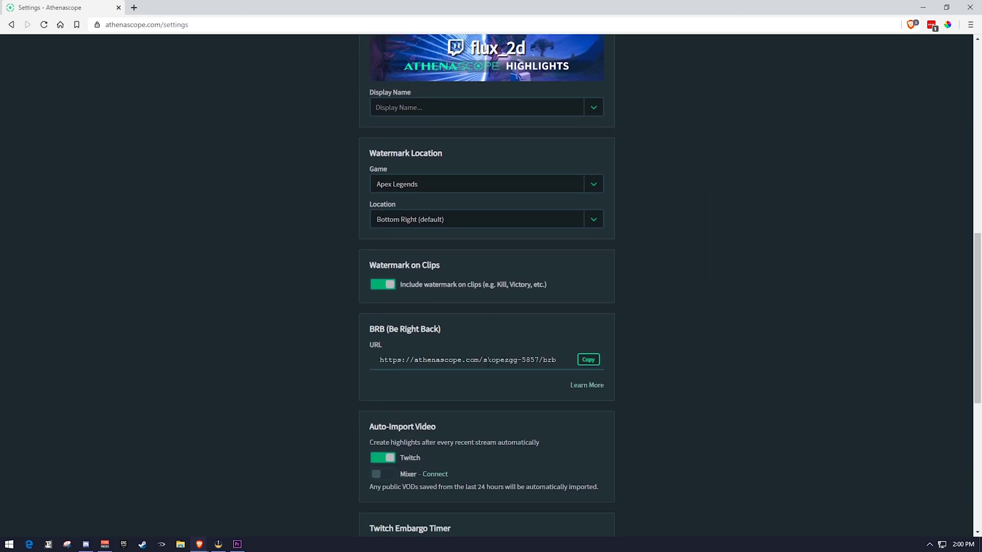
pyautogui.moveTo(379, 360); pyautogui.dragTo(442, 360)
pyautogui.click(442, 359)
pyautogui.click(589, 361)
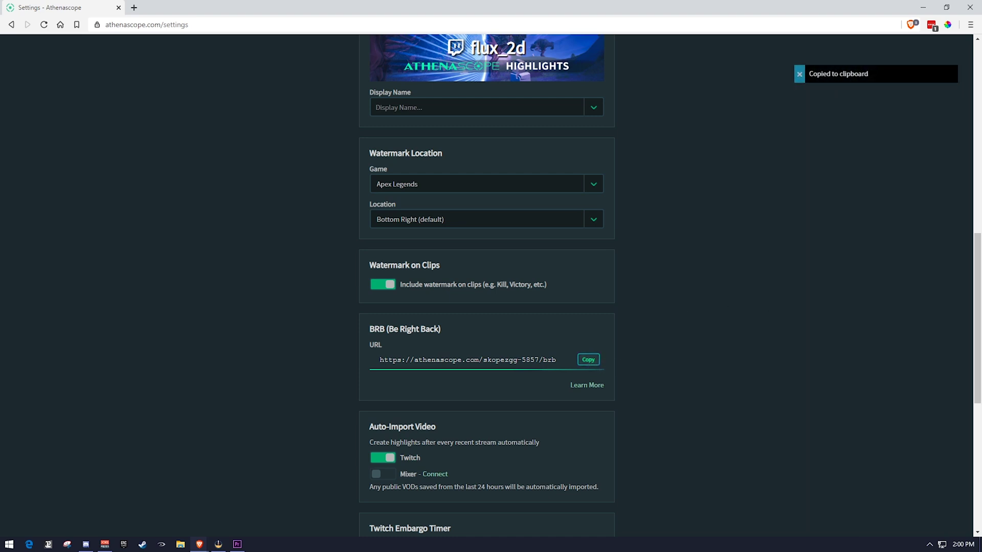
pyautogui.hotkey('alt', 'Tab')
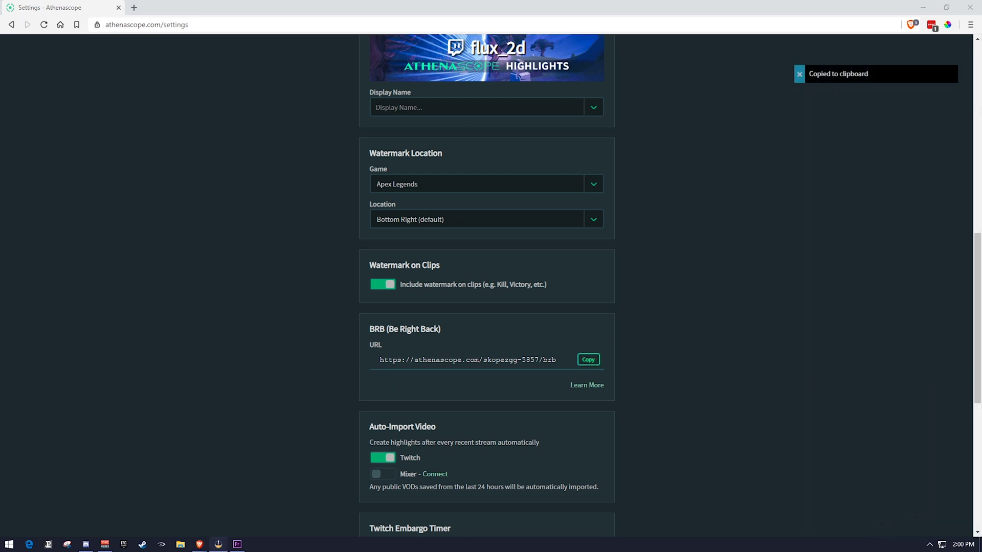
pyautogui.moveTo(801, 78); pyautogui.dragTo(918, 77)
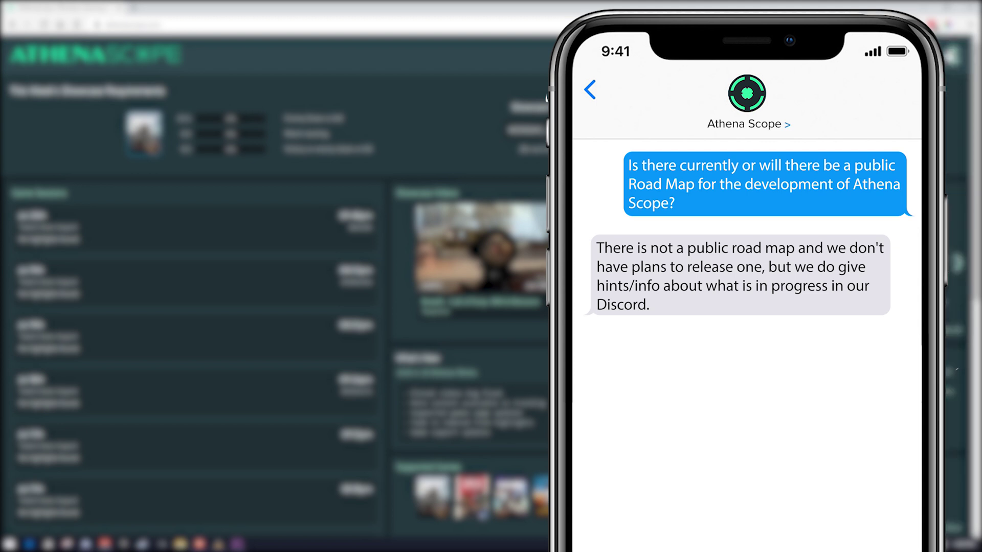
pyautogui.click(957, 229)
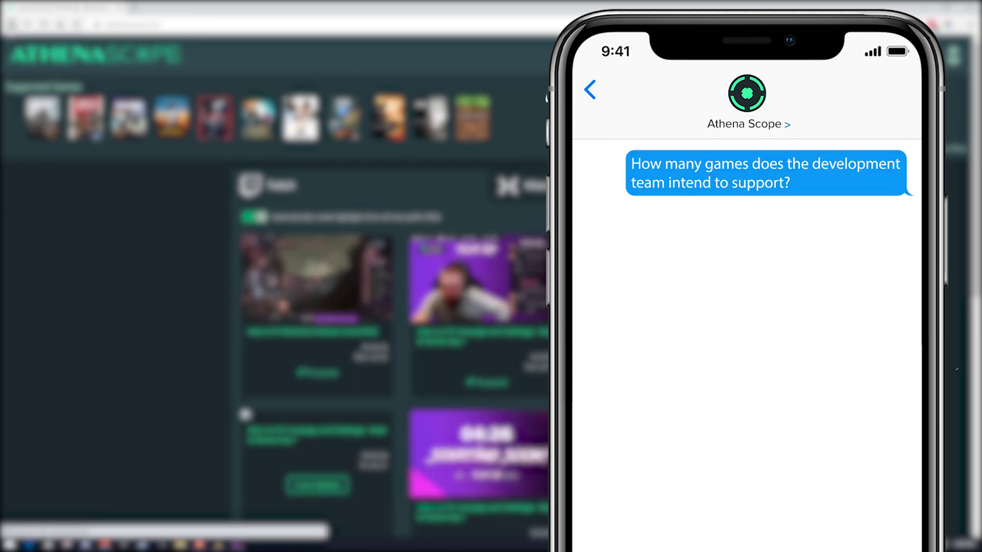
pyautogui.click(245, 414)
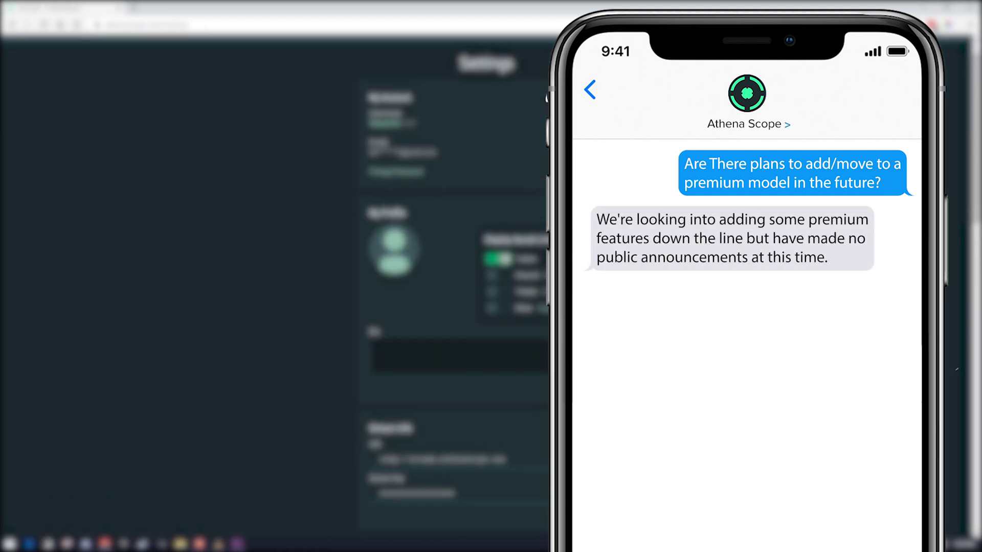
pyautogui.scroll(-2, 455, 307)
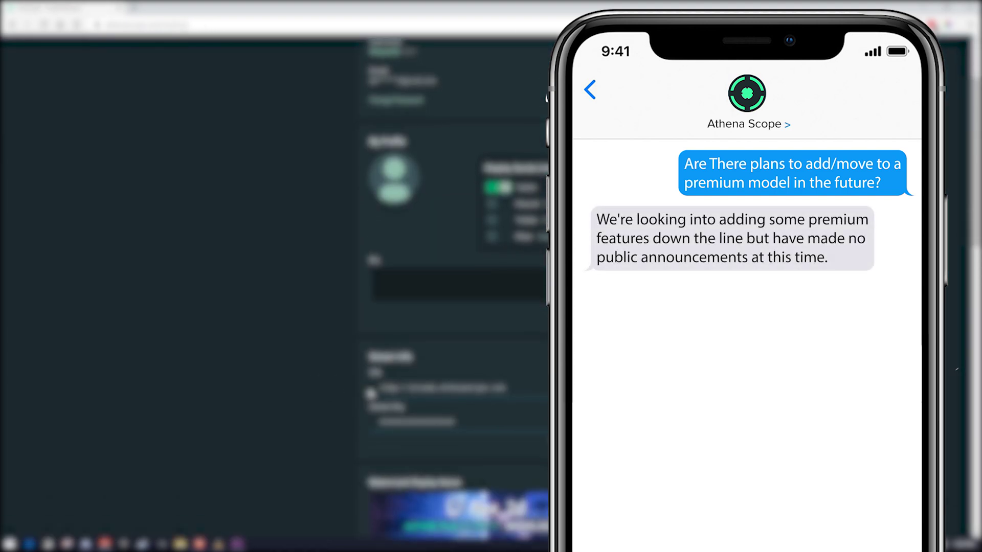